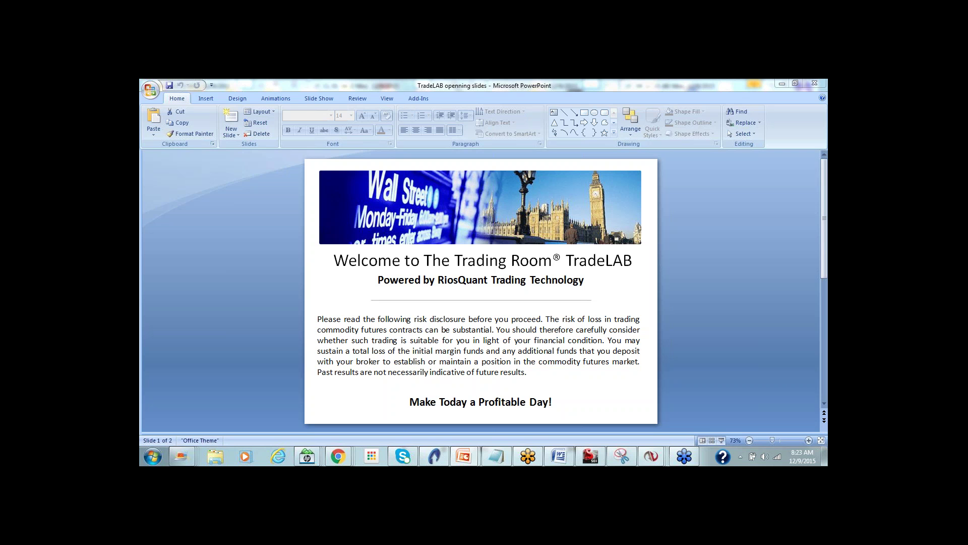
- Minimize the PowerPoint welcome slides to reveal the NinjaTrader futures charts behind them
click(781, 86)
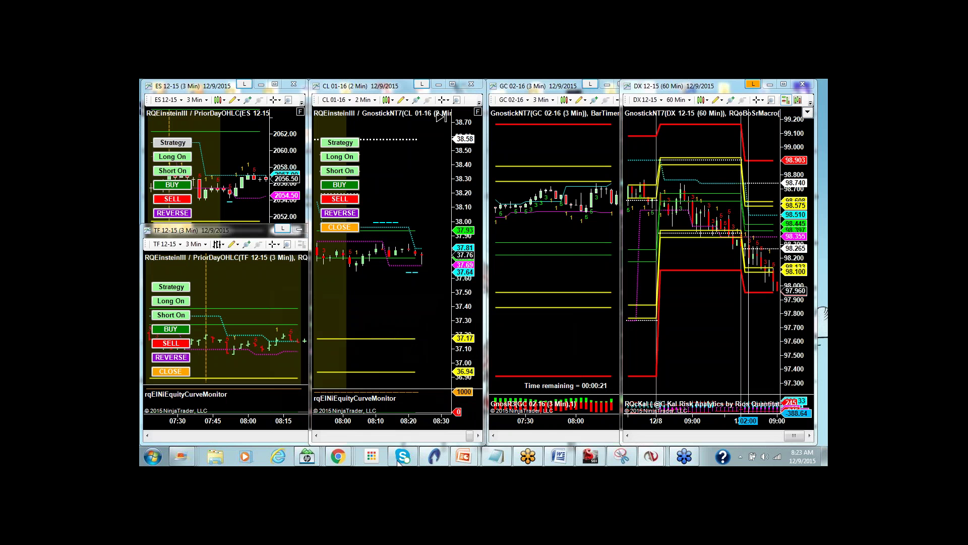
- Bring up the daily 10-Year Treasury Note chart with RQ studies and pan toward the latest bars
click(435, 459)
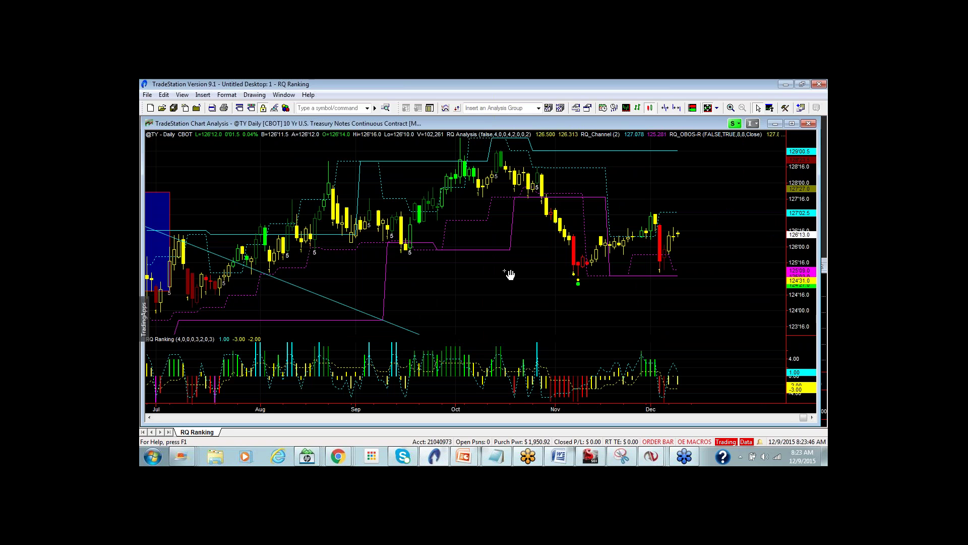
mouse_move(522, 270)
mouse_down()
mouse_move(534, 272)
mouse_move(517, 263)
mouse_up()
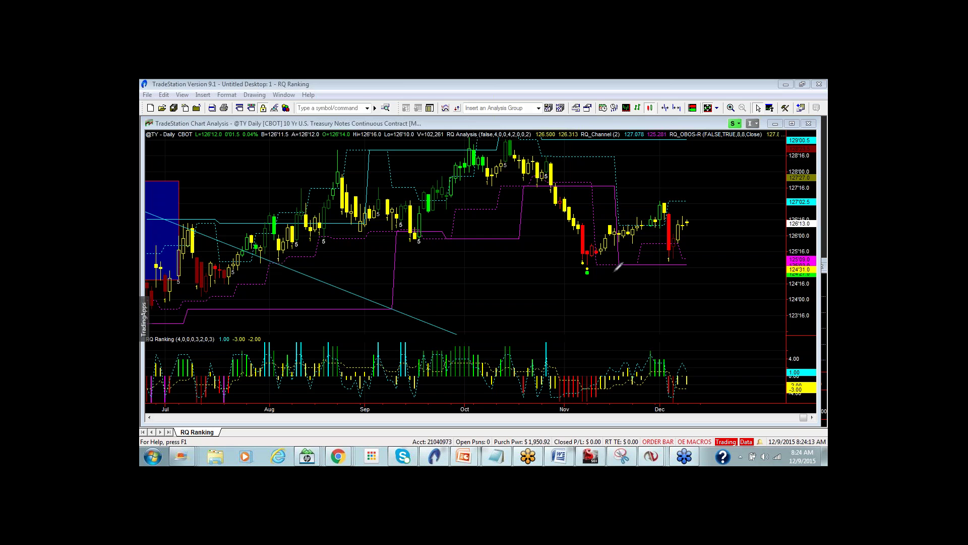
- Draw a blue trendline rising from the November low, plus two horizontal levels past the last candles
drag(596, 258, 697, 197)
drag(671, 217, 699, 220)
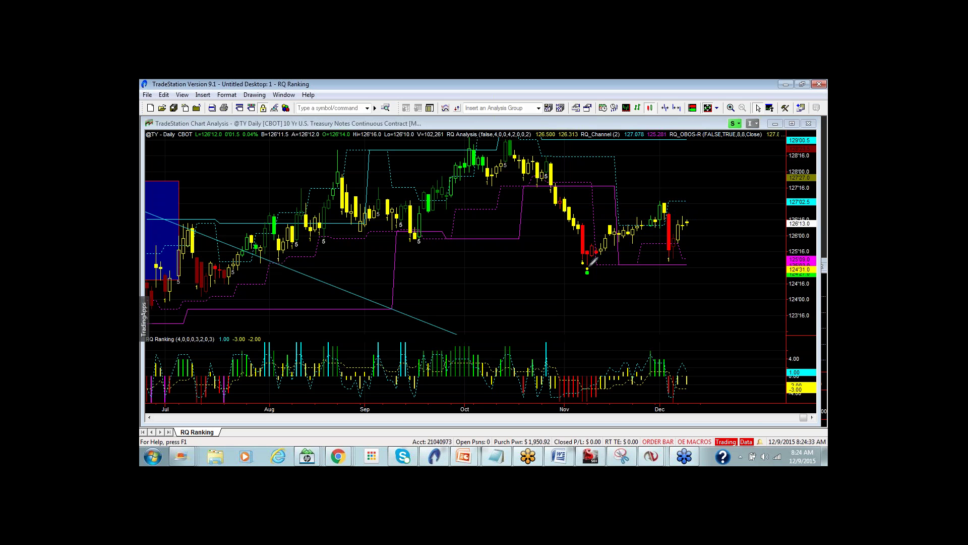
drag(592, 265, 709, 196)
drag(680, 217, 750, 217)
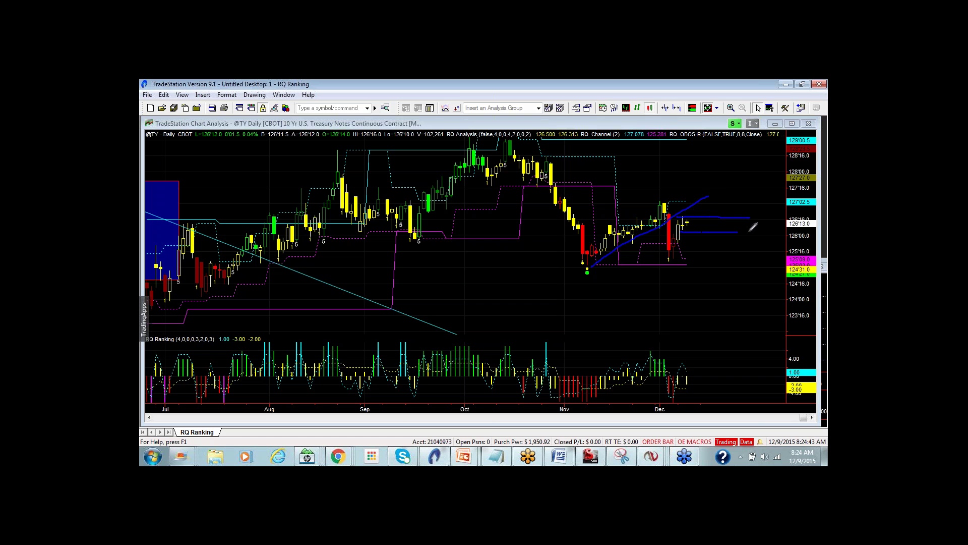
drag(683, 231, 749, 232)
- Handwrite H/L level labels, a down arrow with BNDS, a rising arrow, SK and RISK ON
drag(754, 209, 761, 230)
drag(695, 230, 690, 248)
drag(485, 279, 501, 314)
mouse_move(425, 267)
mouse_down()
mouse_move(425, 280)
mouse_move(465, 280)
mouse_up()
mouse_move(577, 340)
mouse_down()
mouse_move(616, 290)
mouse_move(606, 290)
mouse_move(622, 301)
mouse_move(613, 326)
mouse_move(625, 333)
mouse_up()
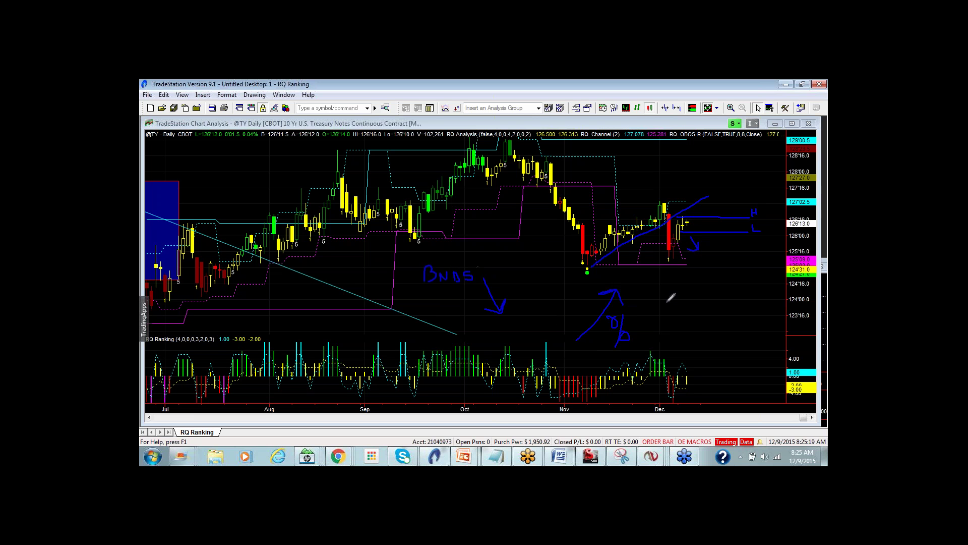
mouse_move(683, 307)
mouse_down()
mouse_move(670, 313)
mouse_move(698, 308)
mouse_up()
mouse_move(634, 173)
mouse_down()
mouse_move(642, 157)
mouse_move(652, 173)
mouse_move(697, 176)
mouse_move(745, 156)
mouse_up()
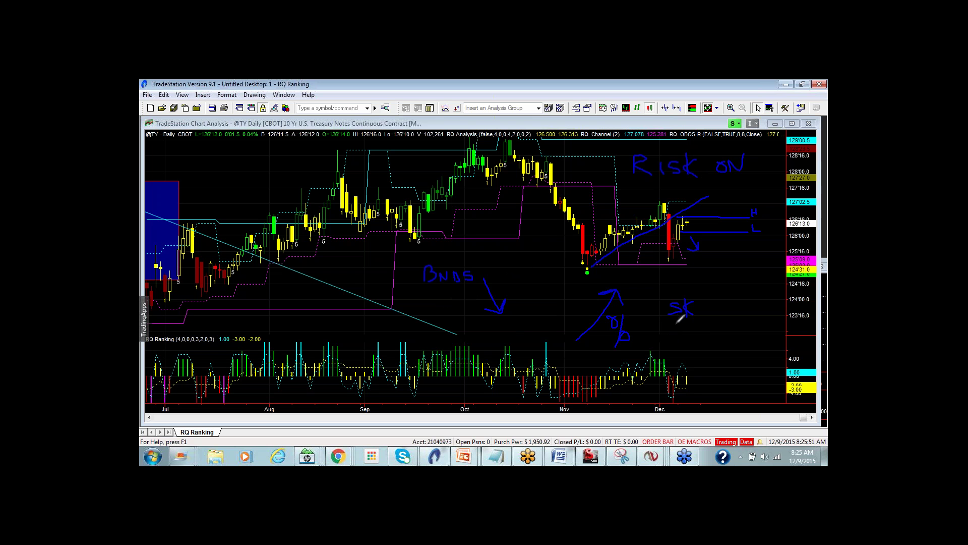
- Add FX, GC and DX notes to the chart, then erase all hand-drawn annotations with Escape
mouse_move(666, 322)
mouse_down()
mouse_move(668, 336)
mouse_move(698, 330)
mouse_up()
mouse_move(516, 271)
mouse_down()
mouse_move(516, 282)
mouse_move(525, 272)
mouse_move(545, 284)
mouse_move(533, 284)
mouse_move(527, 301)
mouse_move(543, 305)
mouse_up()
key(Escape)
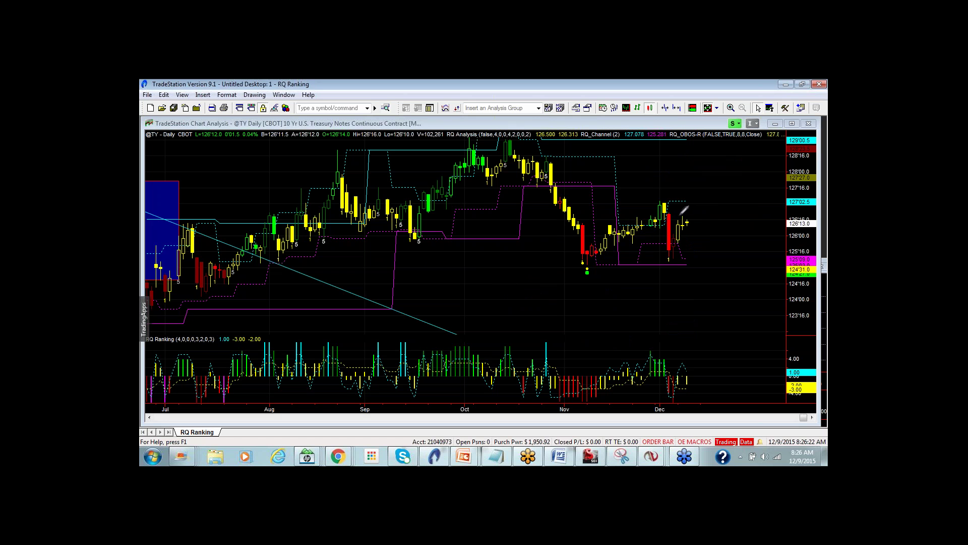
- Mark two short levels and an arrow by the latest candles, then write STK with a down arrow
mouse_move(679, 218)
mouse_down()
mouse_move(700, 220)
mouse_move(705, 233)
mouse_move(715, 205)
mouse_up()
mouse_move(669, 170)
mouse_down()
mouse_move(673, 160)
mouse_move(685, 169)
mouse_move(722, 169)
mouse_move(736, 156)
mouse_move(754, 162)
mouse_move(746, 169)
mouse_move(763, 161)
mouse_up()
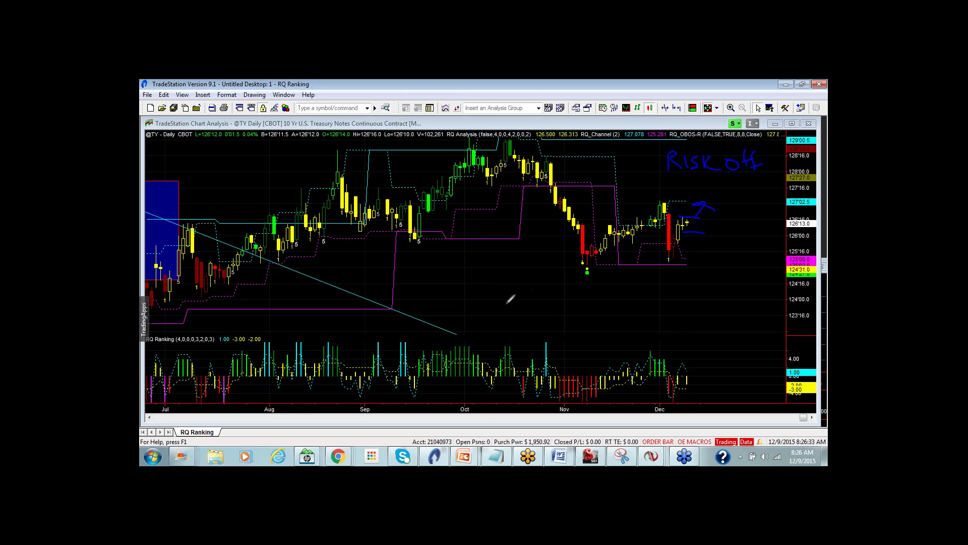
mouse_move(504, 302)
mouse_down()
mouse_move(489, 316)
mouse_move(510, 321)
mouse_up()
mouse_move(501, 307)
mouse_down()
mouse_move(520, 306)
mouse_move(522, 322)
mouse_move(536, 322)
mouse_move(557, 292)
mouse_up()
mouse_move(562, 300)
mouse_down()
mouse_move(580, 306)
mouse_move(576, 321)
mouse_up()
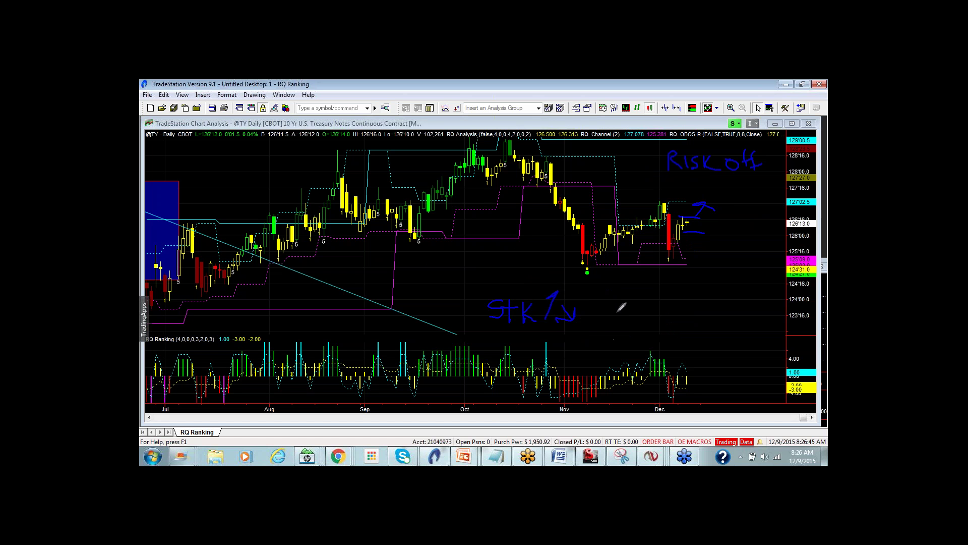
- Write GC with a rising arrow on the right, EUR beneath it, and USD below STK
drag(702, 315, 731, 308)
drag(719, 291, 701, 318)
drag(655, 295, 652, 309)
mouse_move(665, 294)
mouse_down()
mouse_move(679, 308)
mouse_move(650, 337)
mouse_move(670, 319)
mouse_move(693, 331)
mouse_up()
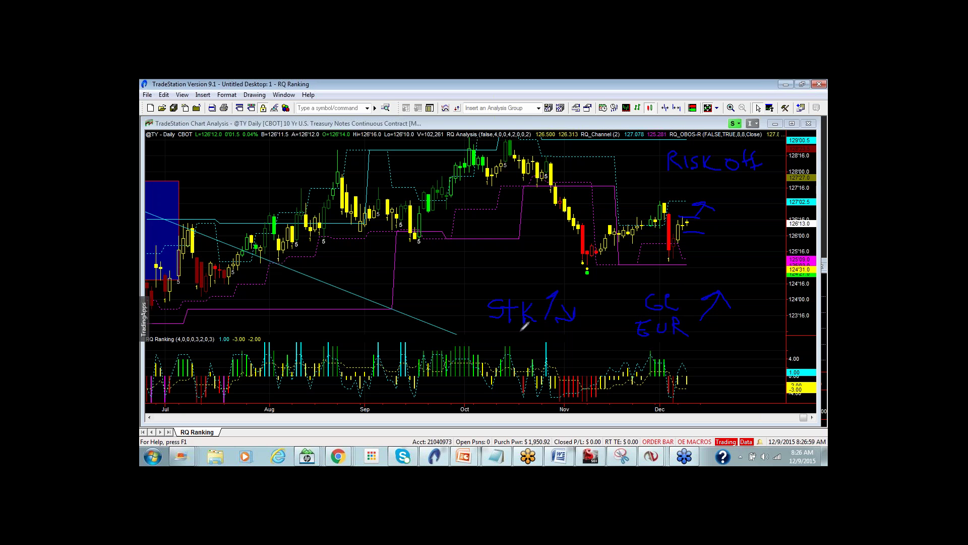
drag(508, 333, 548, 354)
- Clear the handwritten chart notes and minimize TradeStation to reveal the NinjaTrader windows
key(Escape)
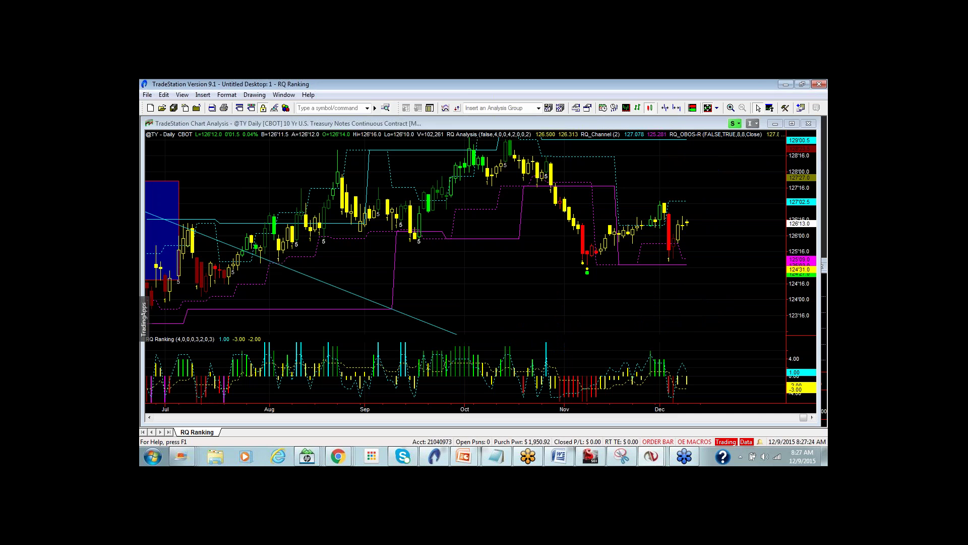
click(784, 87)
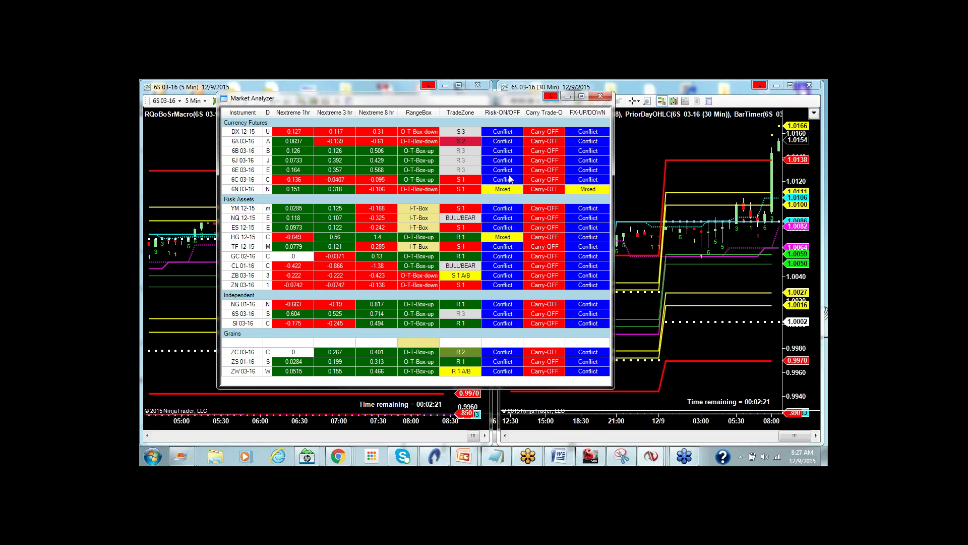
- Sort the Market Analyzer by Nextreme 3 hr, load 6J 03-16, and review its 30-minute chart
mouse_move(511, 98)
mouse_down()
mouse_move(677, 89)
mouse_move(530, 166)
mouse_move(566, 103)
mouse_up()
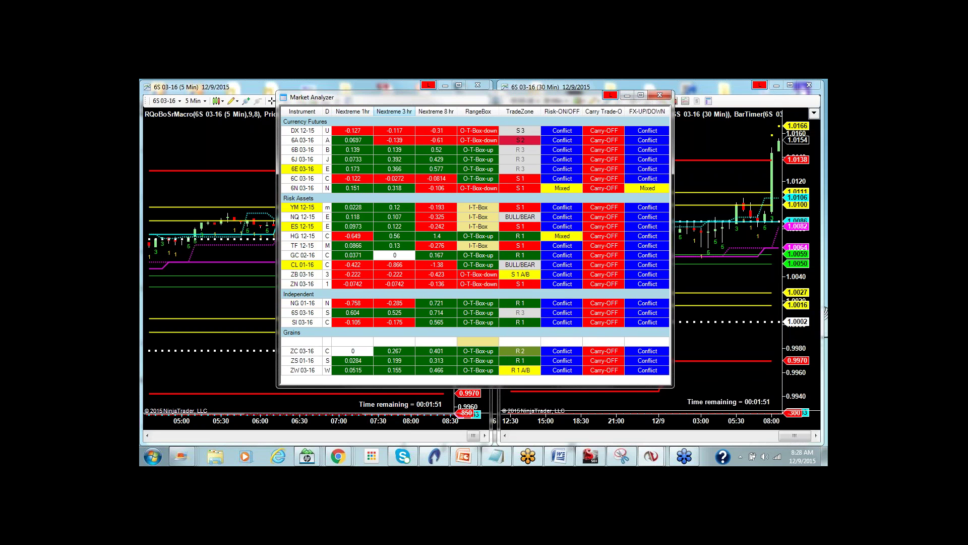
click(400, 114)
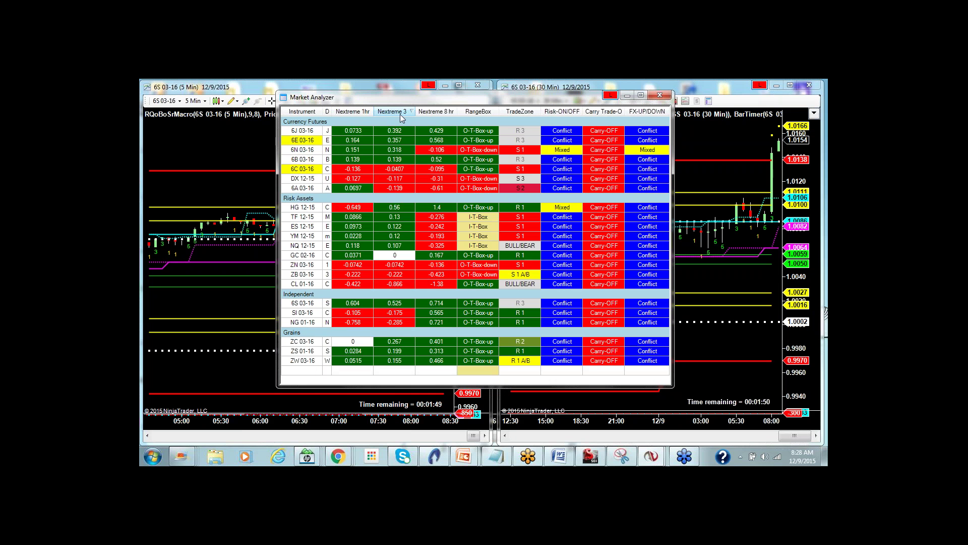
click(302, 133)
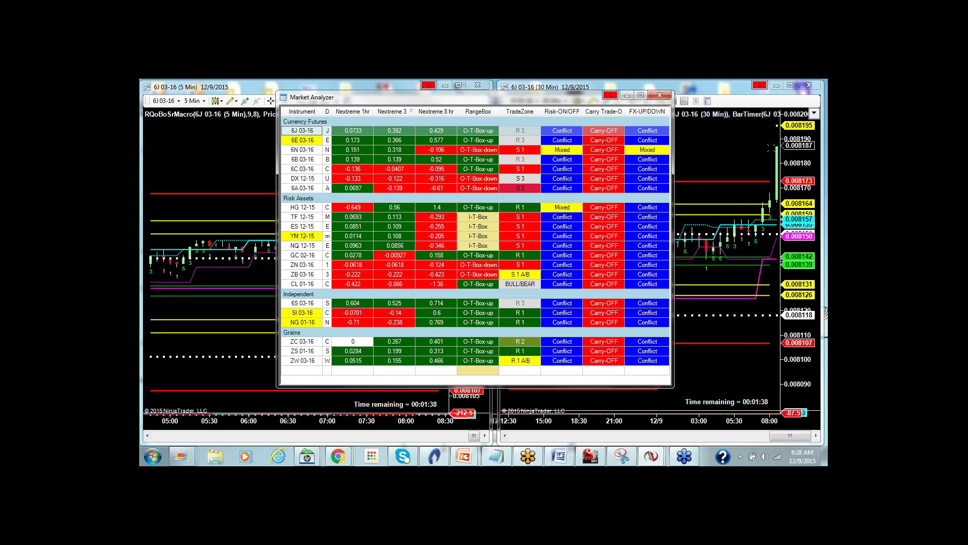
click(746, 188)
drag(746, 189, 687, 172)
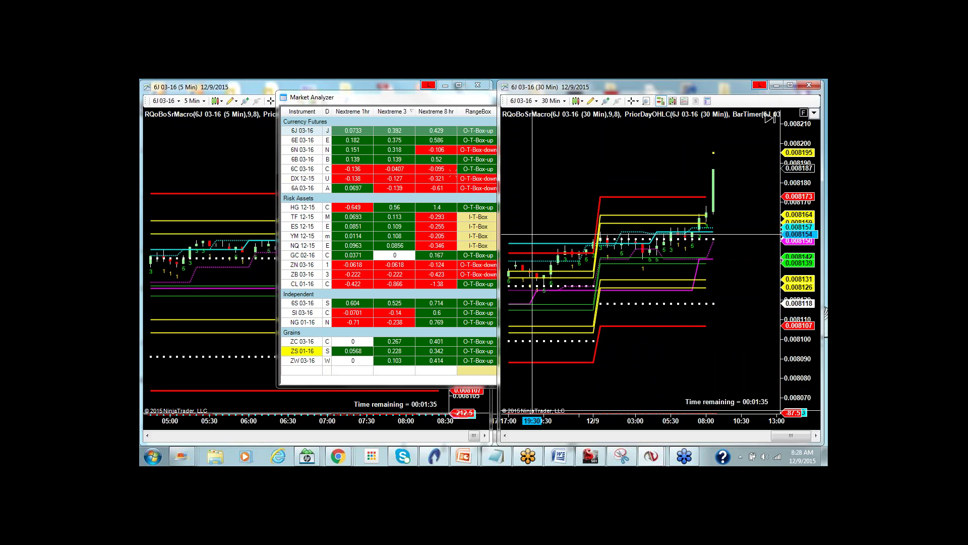
click(453, 178)
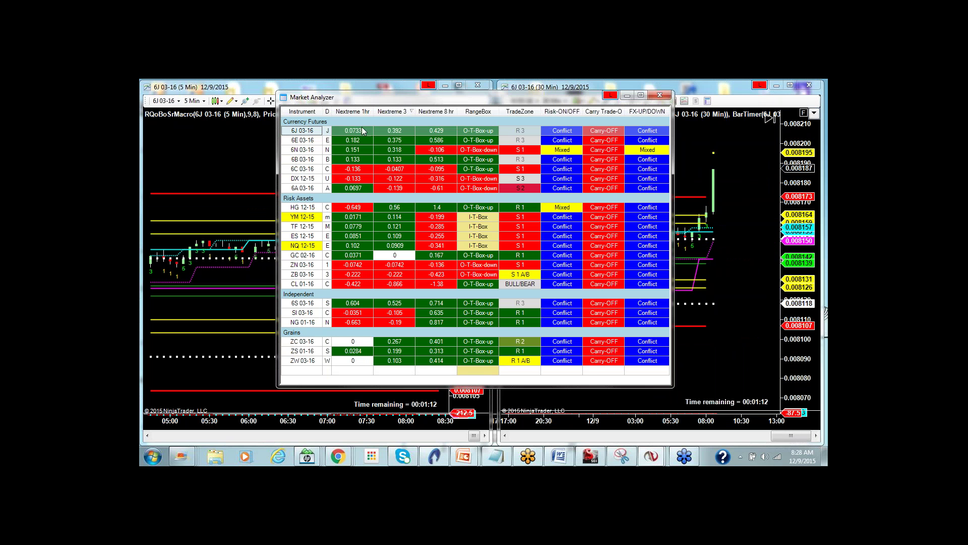
drag(413, 102, 427, 104)
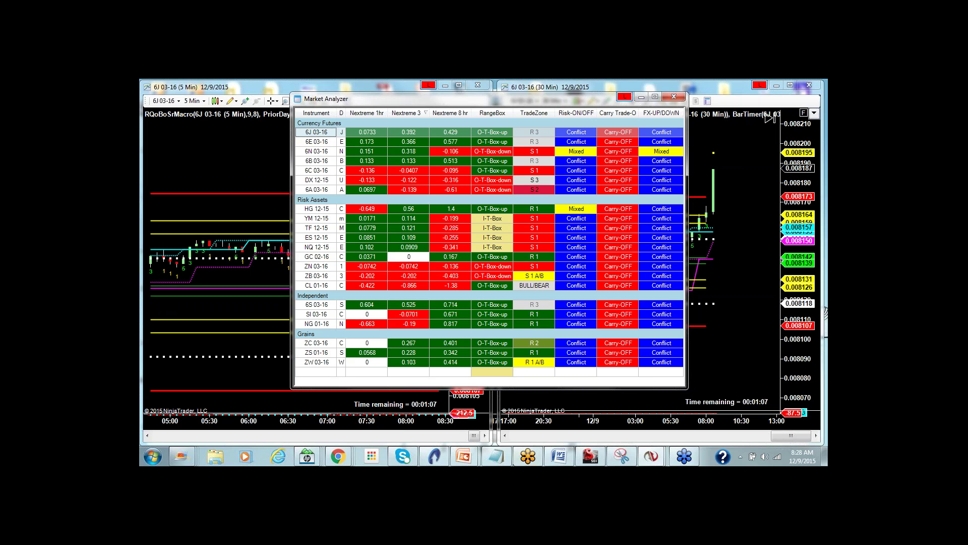
- Correct the Notepad FX line to 'DOWN: USD UP:EUR, JPY, GBP', replacing the mistyped GBB
click(494, 456)
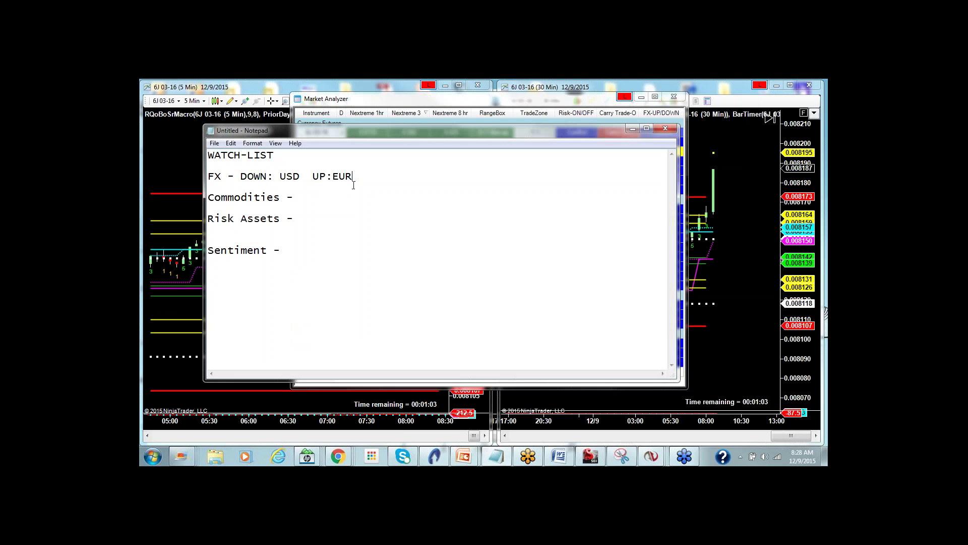
text(, )
text(GBP, )
text(AUD)
key(BackSpace)
key(BackSpace)
key(BackSpace)
key(BackSpace)
key(BackSpace)
key(BackSpace)
text(B)
mouse_move(526, 135)
mouse_down()
mouse_move(512, 264)
mouse_move(533, 153)
mouse_up()
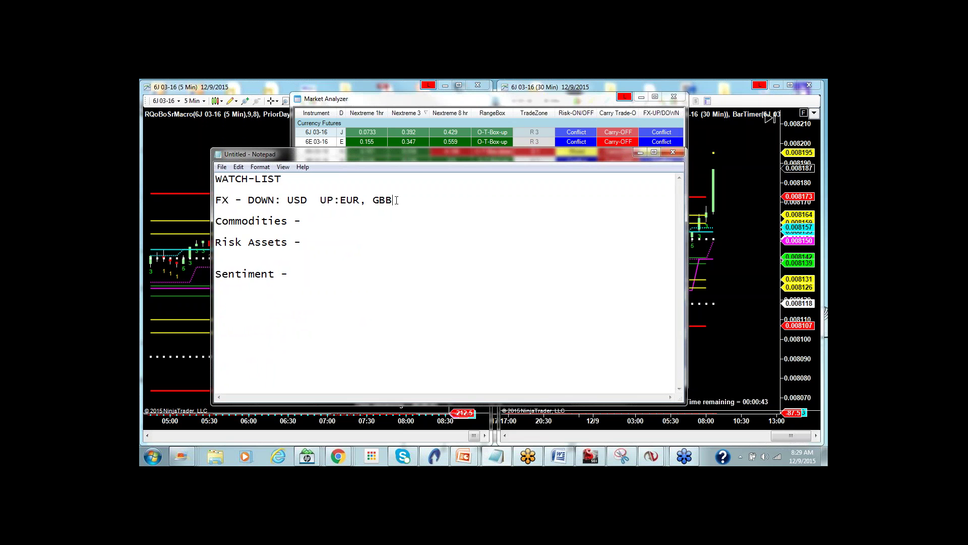
drag(395, 199, 373, 201)
text(JPY, )
text(GBP)
drag(475, 159, 473, 393)
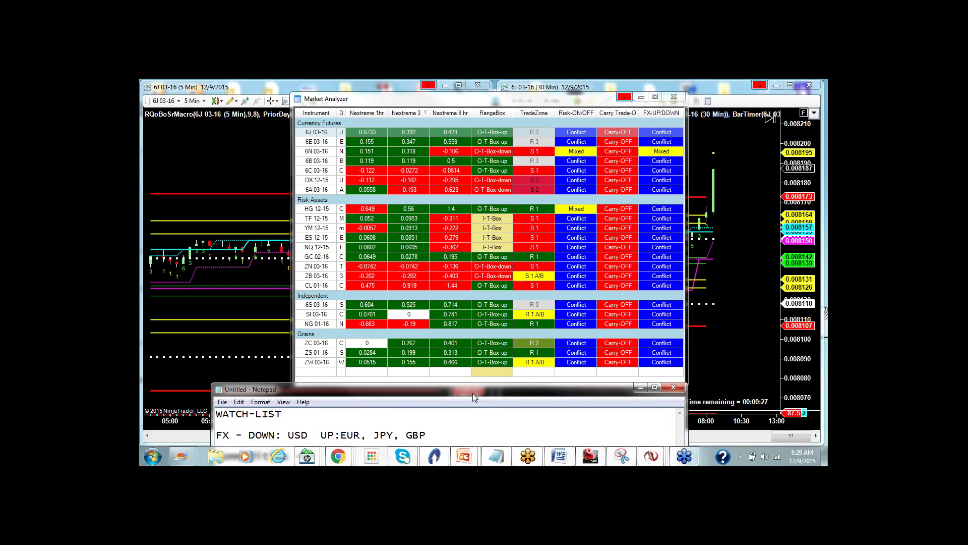
- Enter 'UP: Grains' on the Commodities line of the Notepad watch-list
drag(473, 394, 488, 146)
click(330, 207)
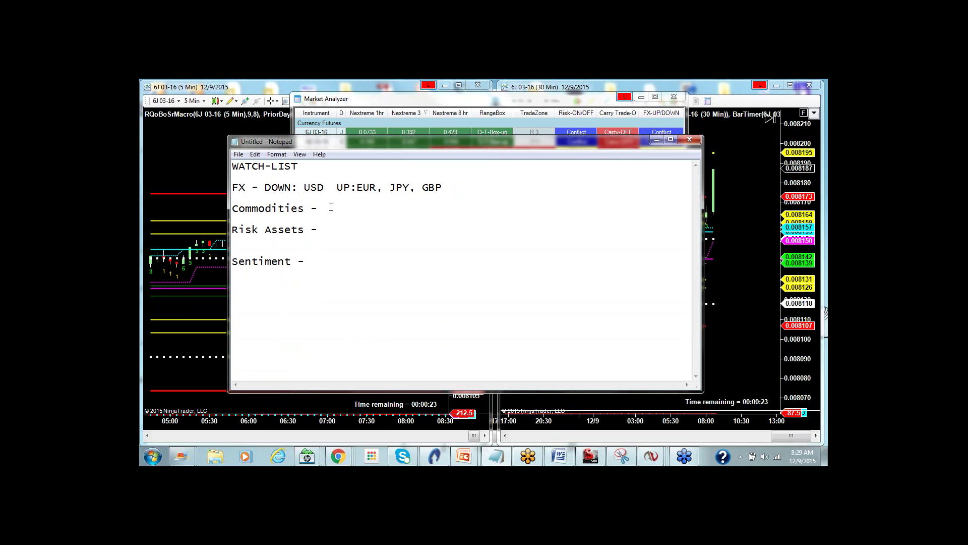
text(Grains)
click(324, 209)
text(UP)
text(:)
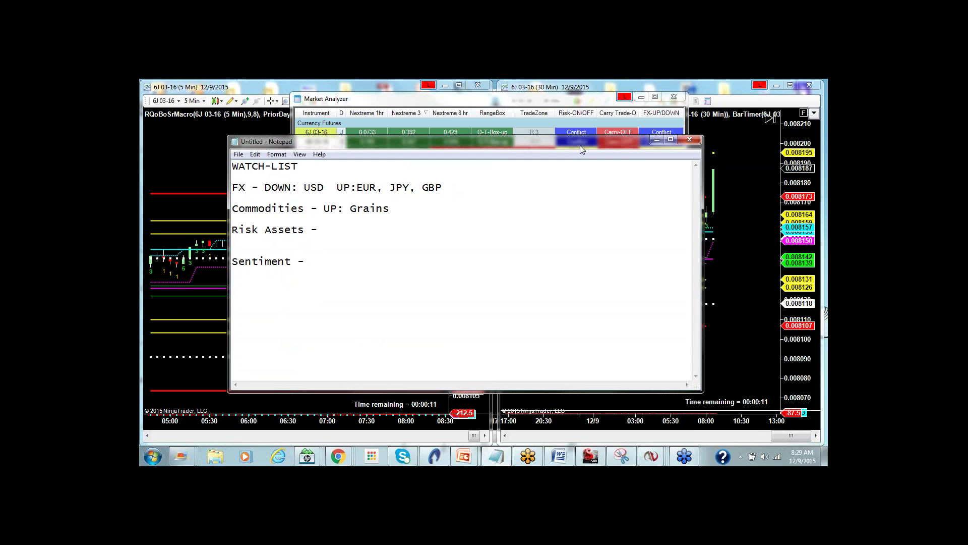
mouse_move(579, 148)
mouse_down()
mouse_move(575, 387)
mouse_move(577, 368)
mouse_up()
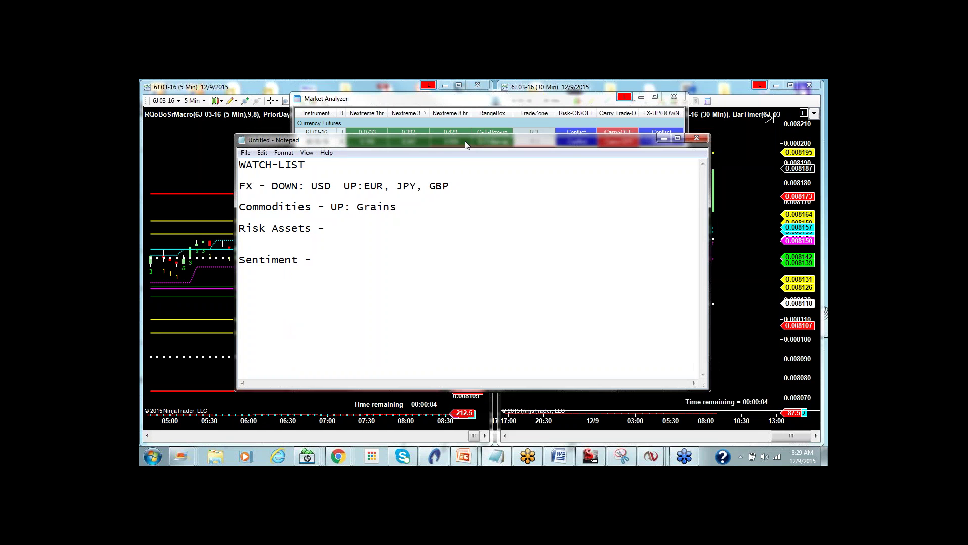
- Bring Notepad forward and begin the Risk Assets entry, correcting the partly typed bonds word
drag(467, 146, 467, 146)
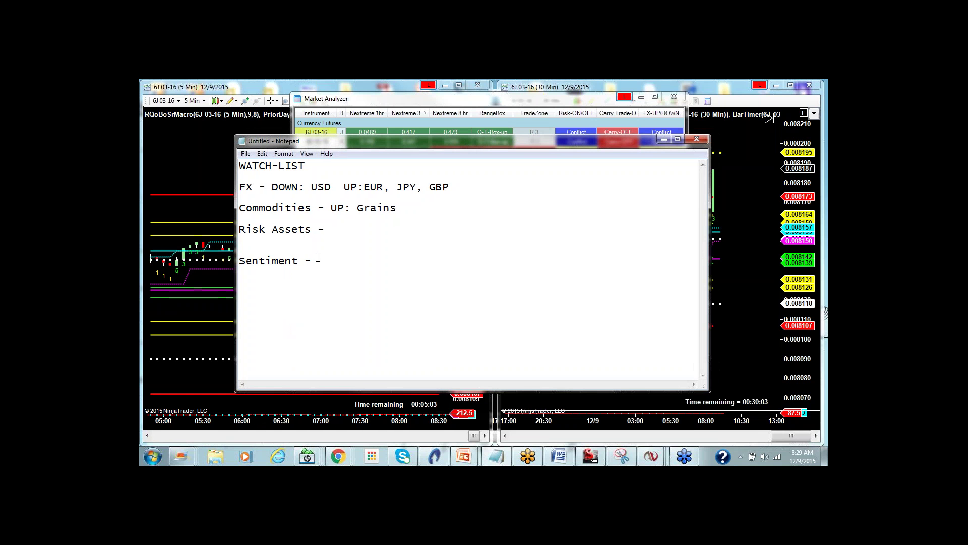
click(335, 232)
text(DOWN)
text(: )
text(bonds)
key(BackSpace)
key(BackSpace)
key(BackSpace)
key(BackSpace)
key(BackSpace)
text(b)
text(Bnd)
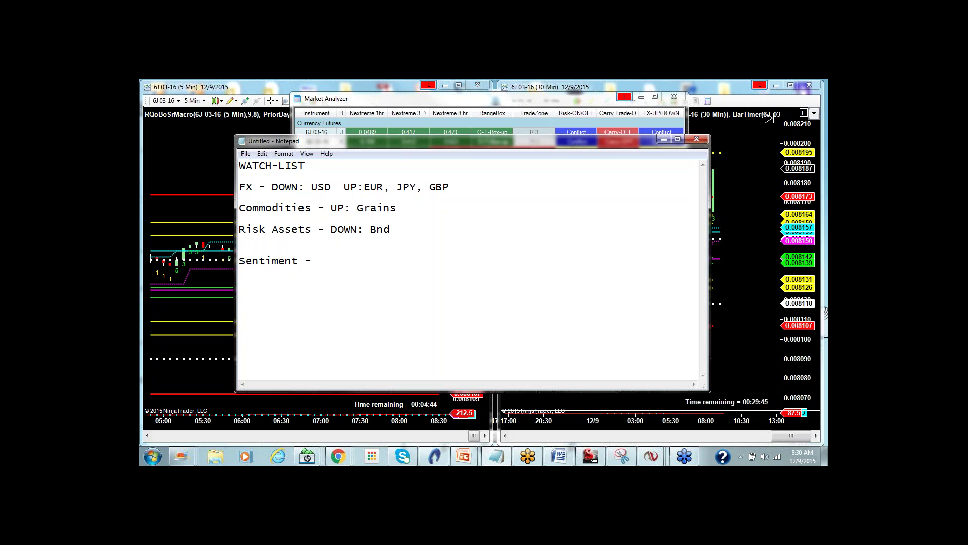
text(Nt)
text(s)
text(c)
text(onflict)
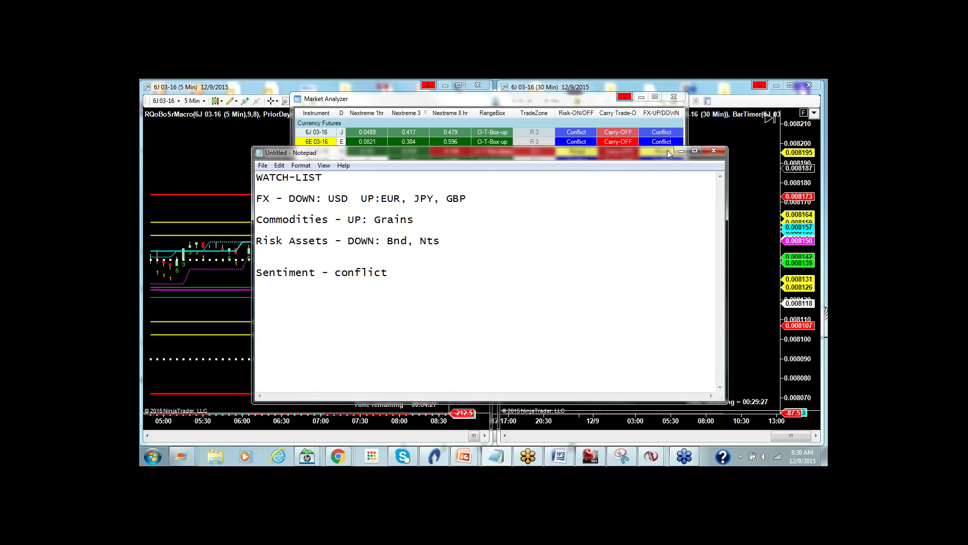
- Minimize the Notepad watch-list to bring the Market Analyzer grid back in front
click(664, 139)
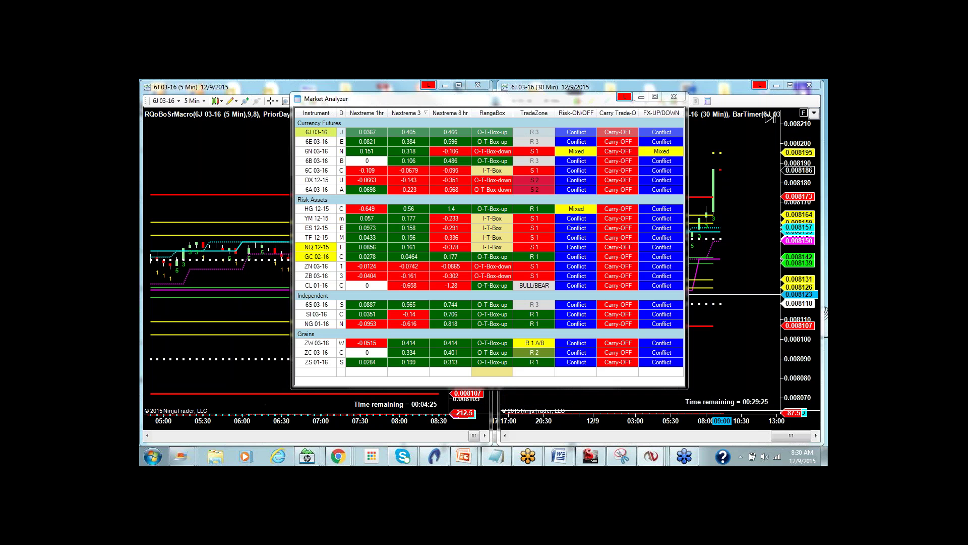